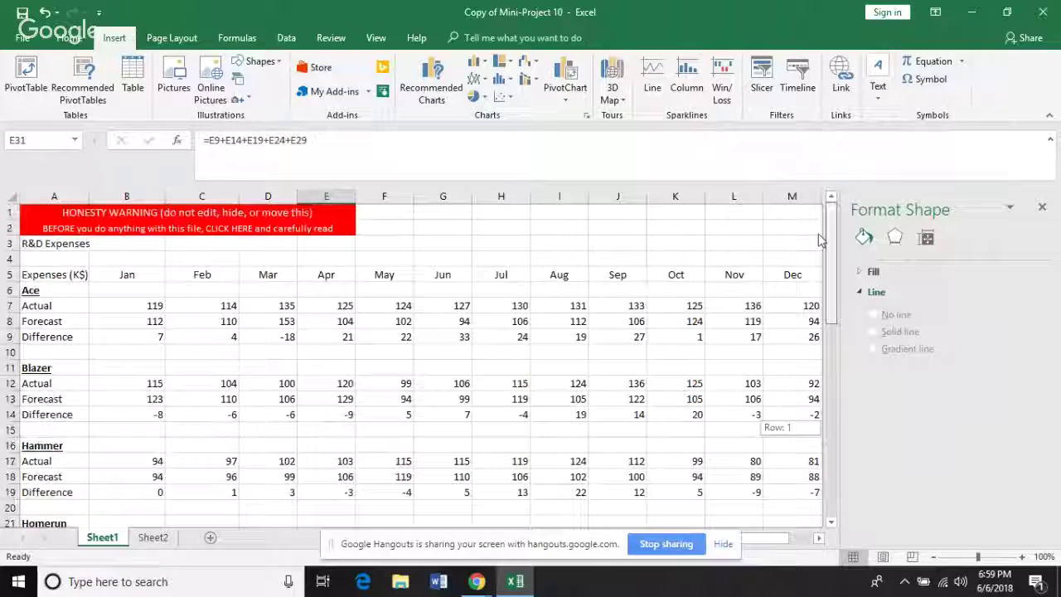
- Close the Format Shape pane and move the Total R&D Expenses chart on Sheet2 slightly up and away from the difference table
click(1042, 206)
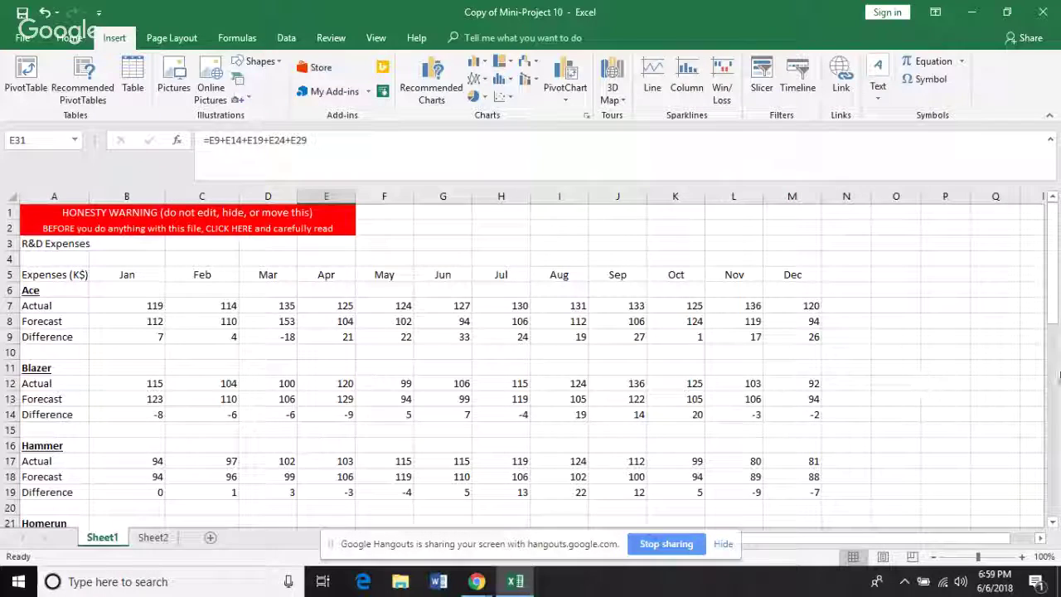
drag(1053, 302, 1055, 491)
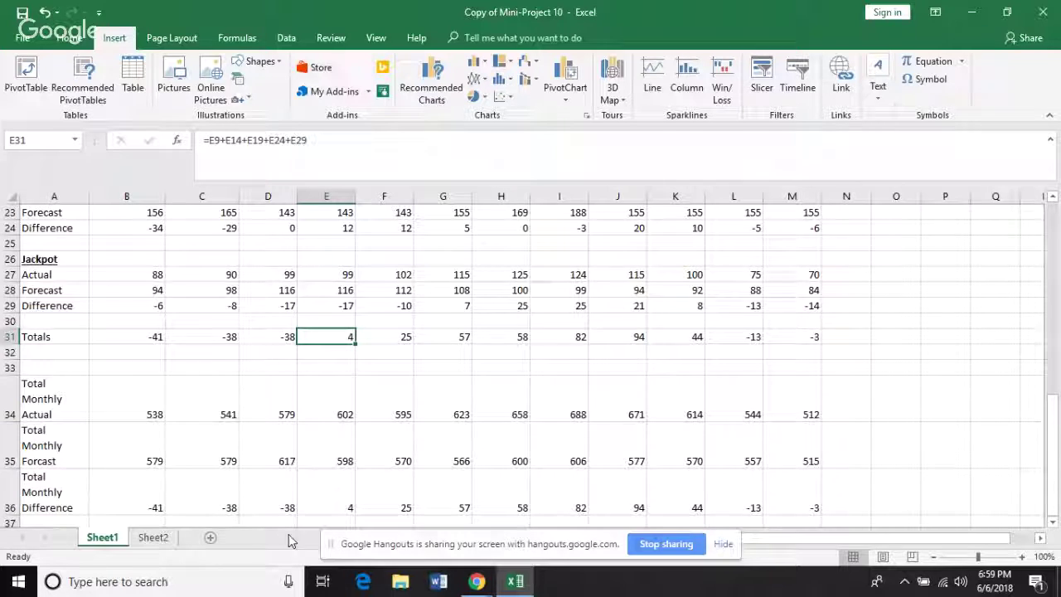
click(153, 537)
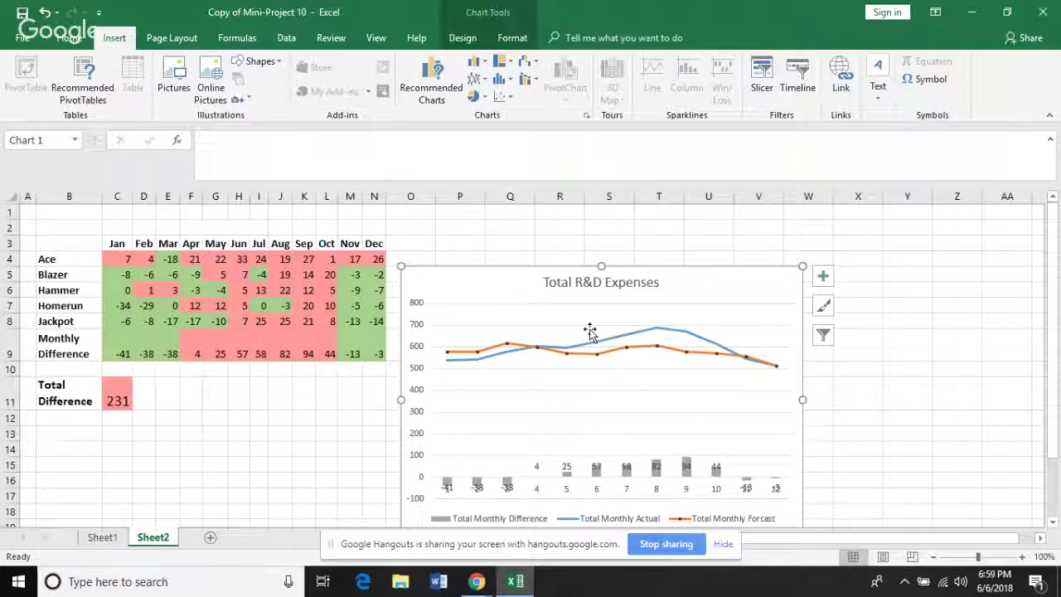
drag(676, 284, 718, 258)
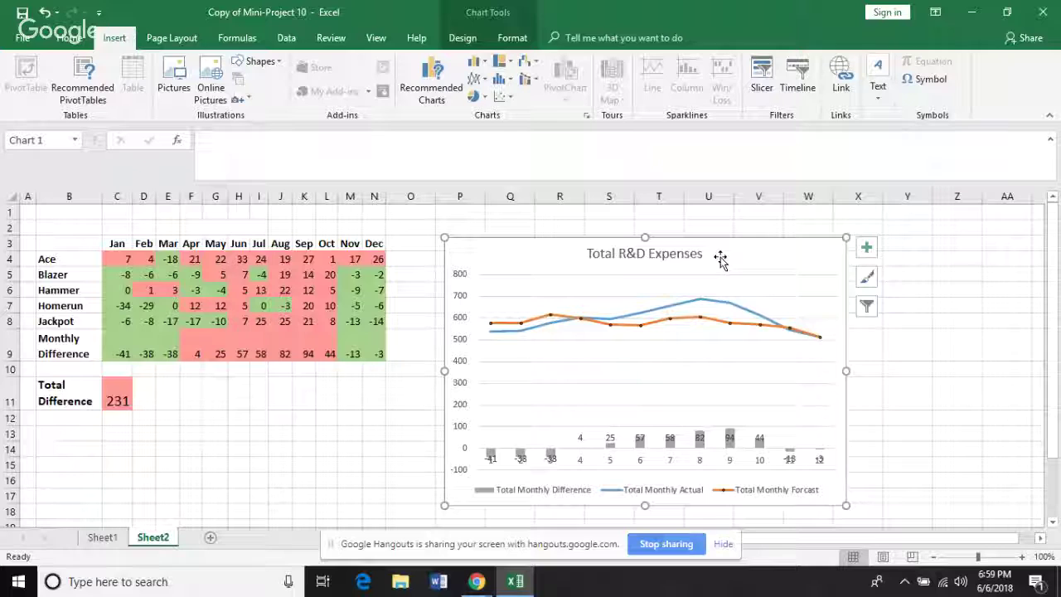
- Try the Outside End position for the Total Monthly Difference data labels and set it back to Center
click(578, 438)
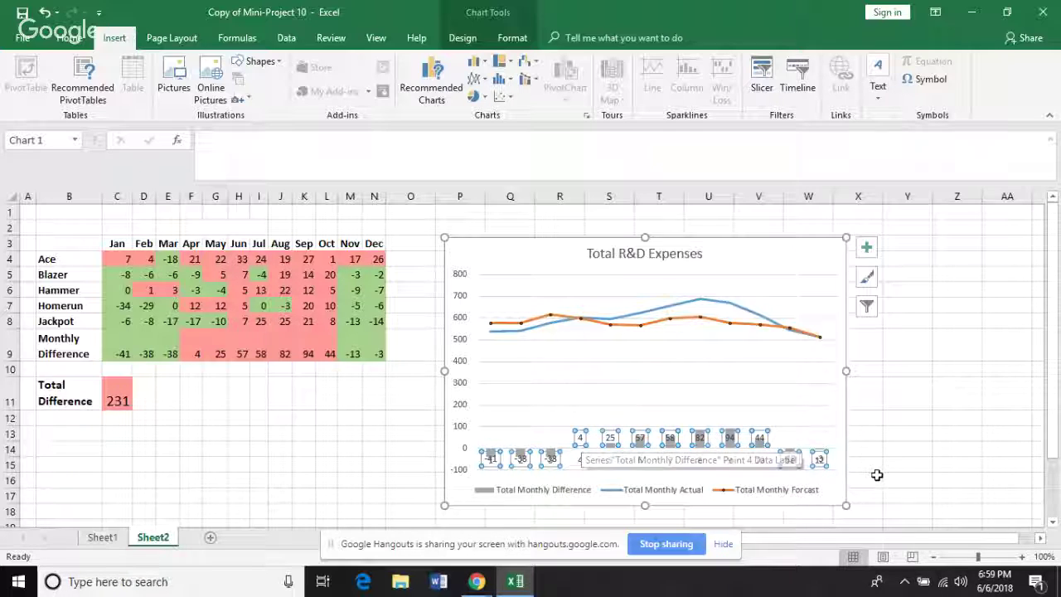
right_click(580, 439)
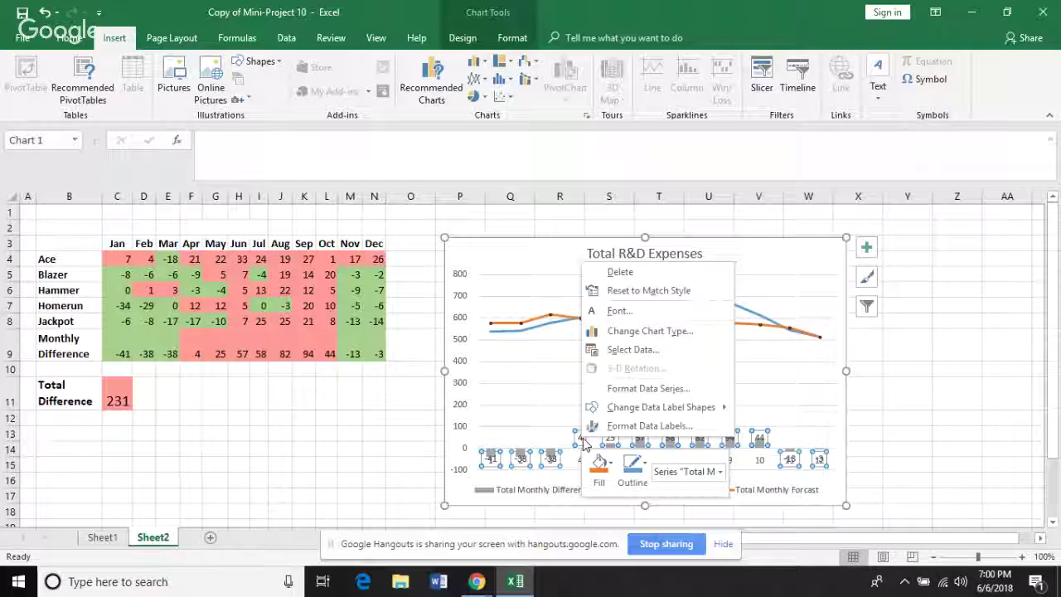
click(639, 426)
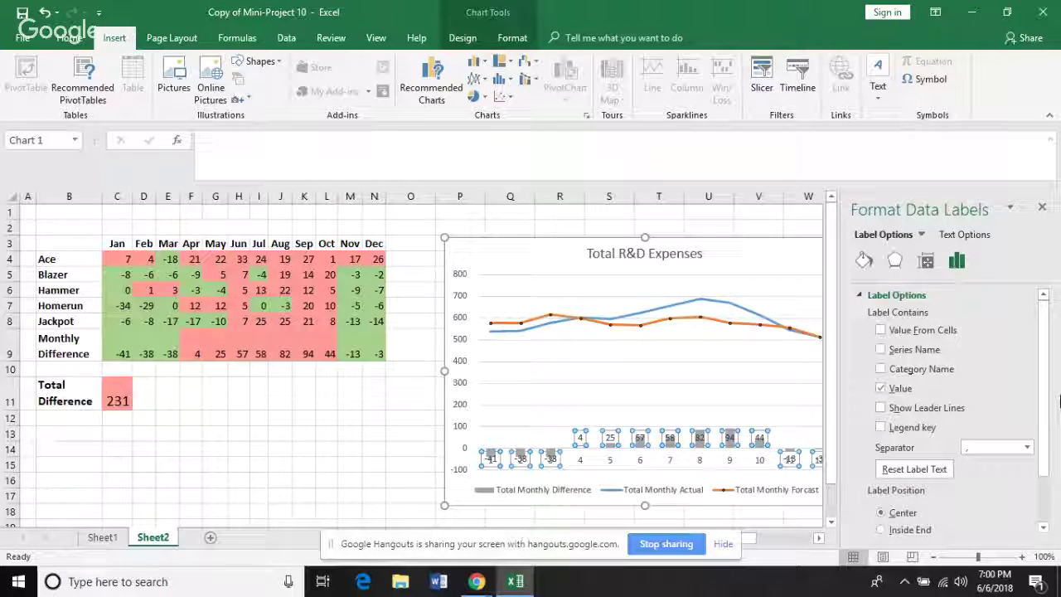
scroll(912, 398, down, 2)
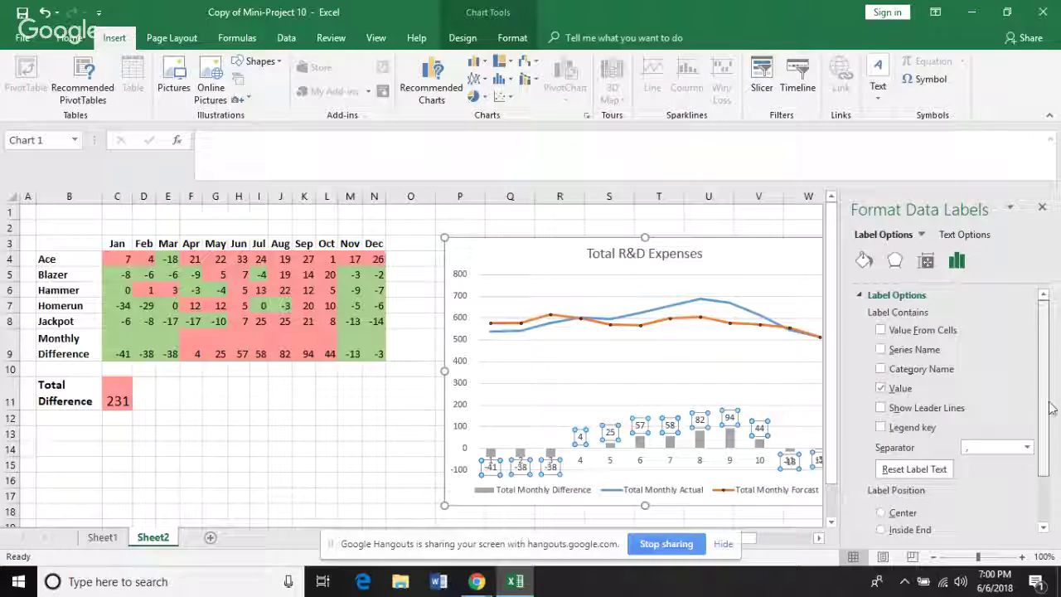
scroll(911, 398, down, 3)
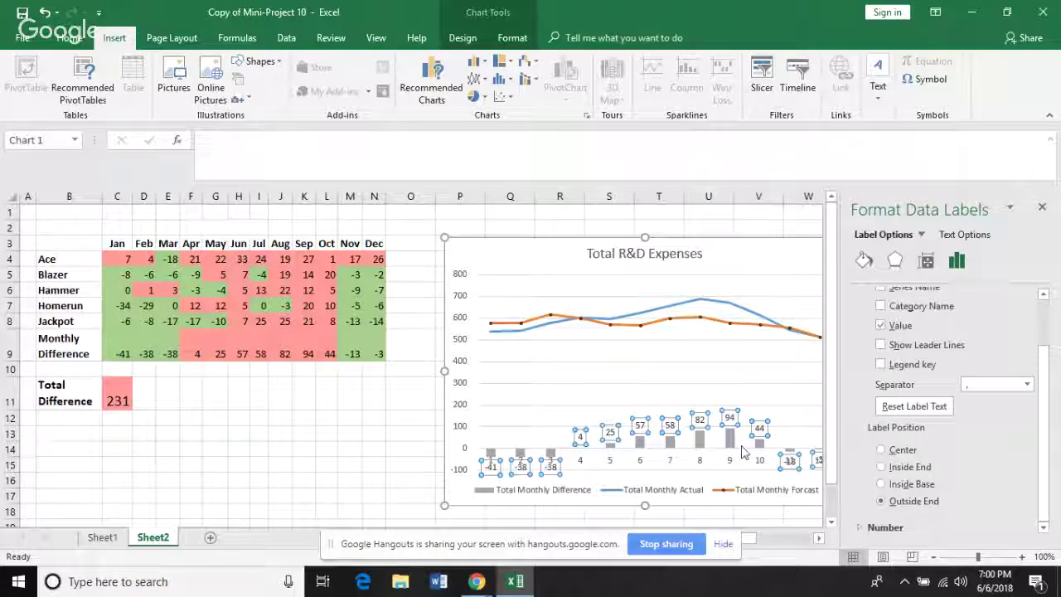
click(882, 450)
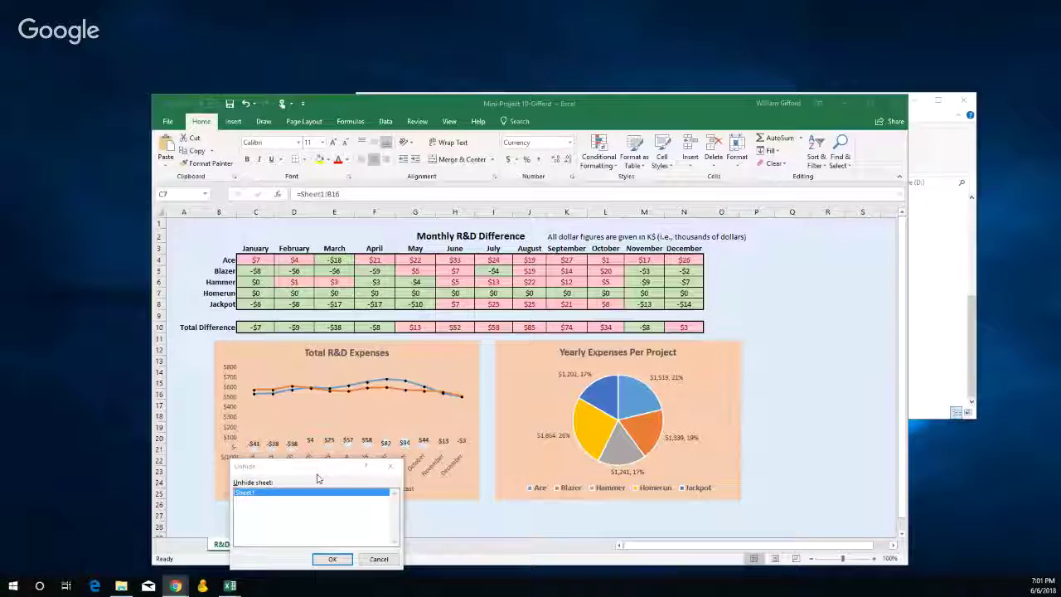
- In the other Mini-Project 10 workbook, unhide Sheet1 and return to the R&D Budget Summary sheet
drag(309, 468, 812, 247)
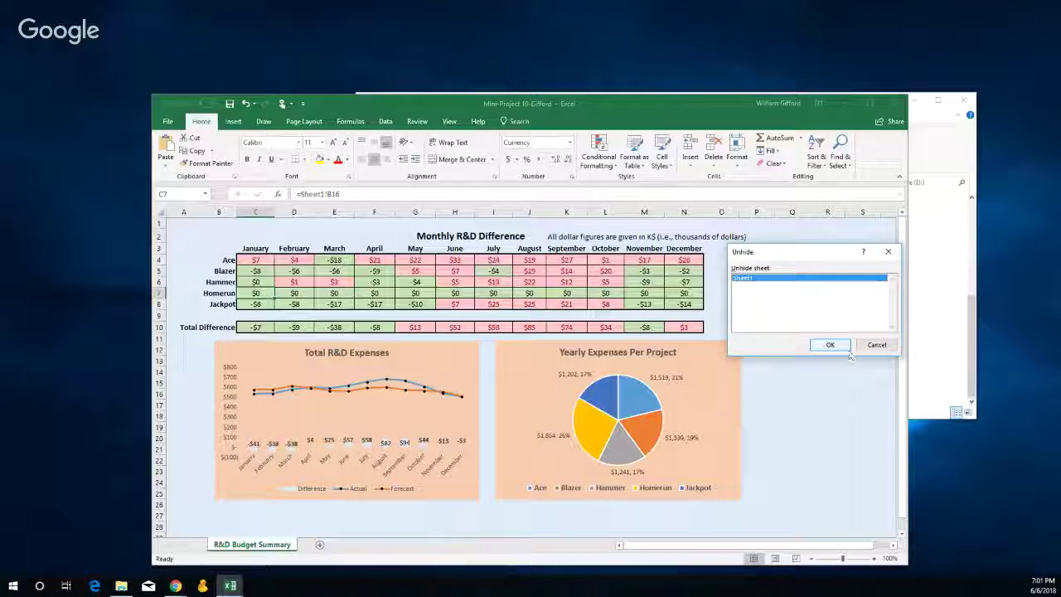
click(829, 346)
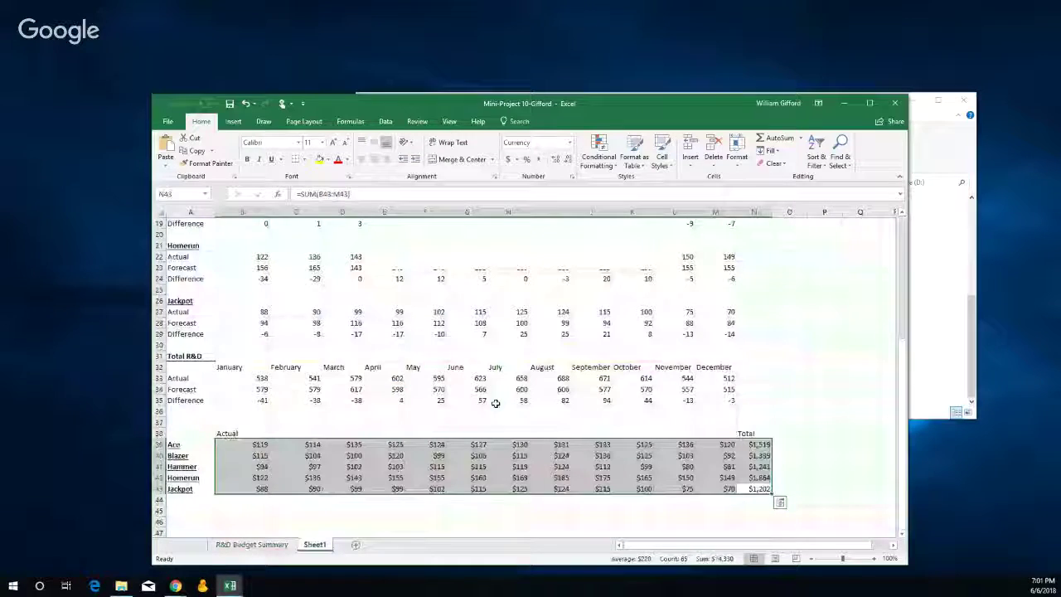
click(249, 545)
- Link the January Homerun difference in cell C7 to Sheet1 cell B24
key(Up)
key(Up)
click(258, 282)
click(263, 282)
click(259, 283)
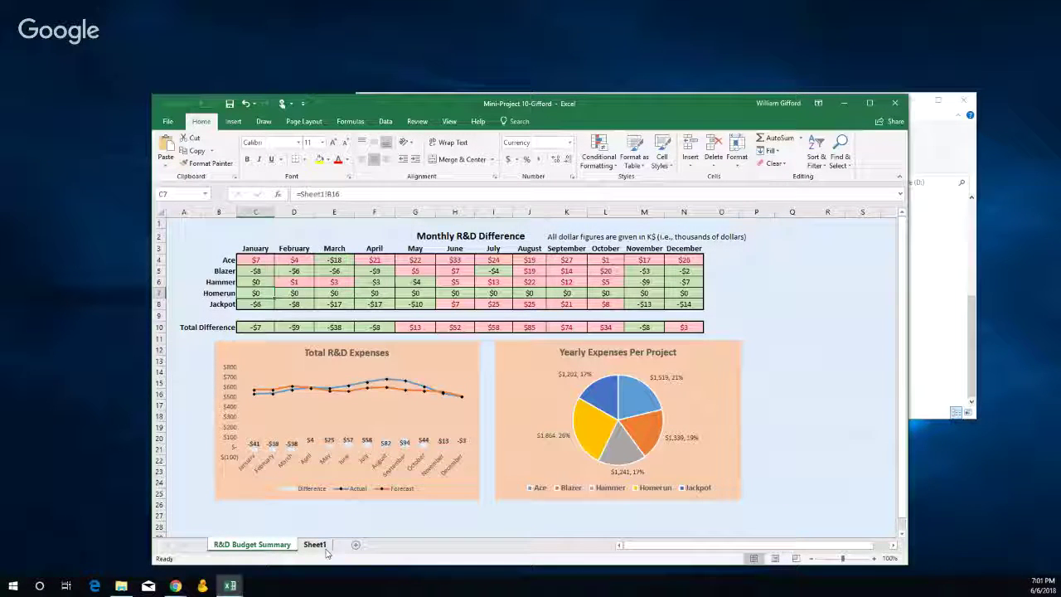
text(=)
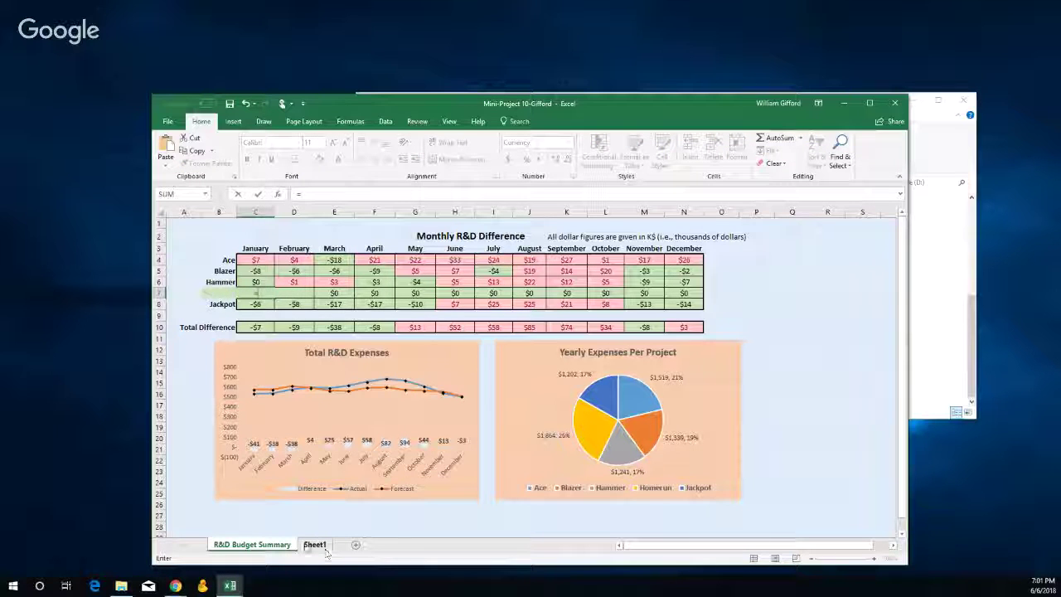
click(311, 544)
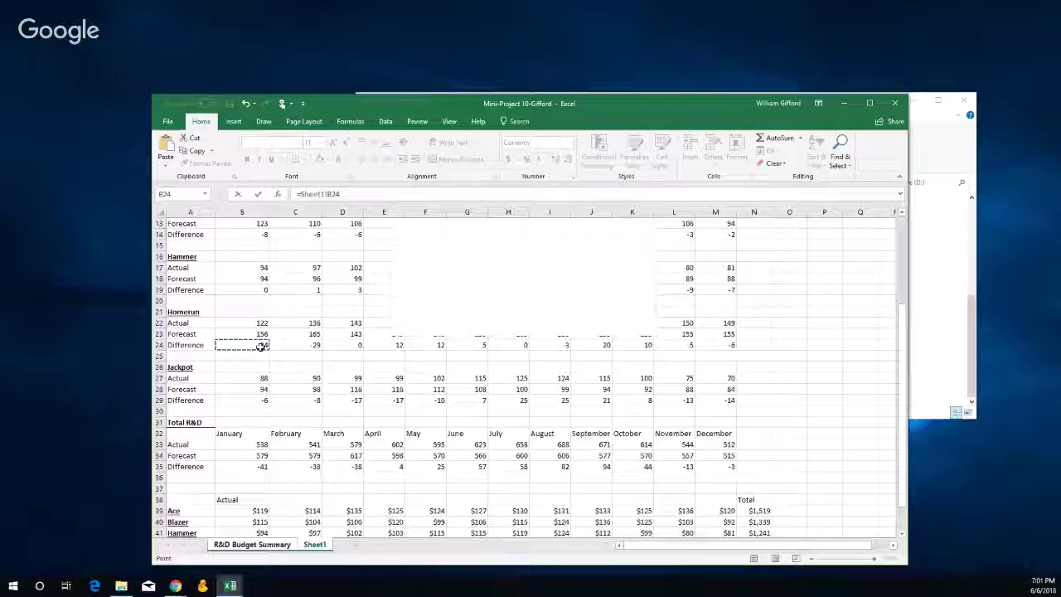
key(Return)
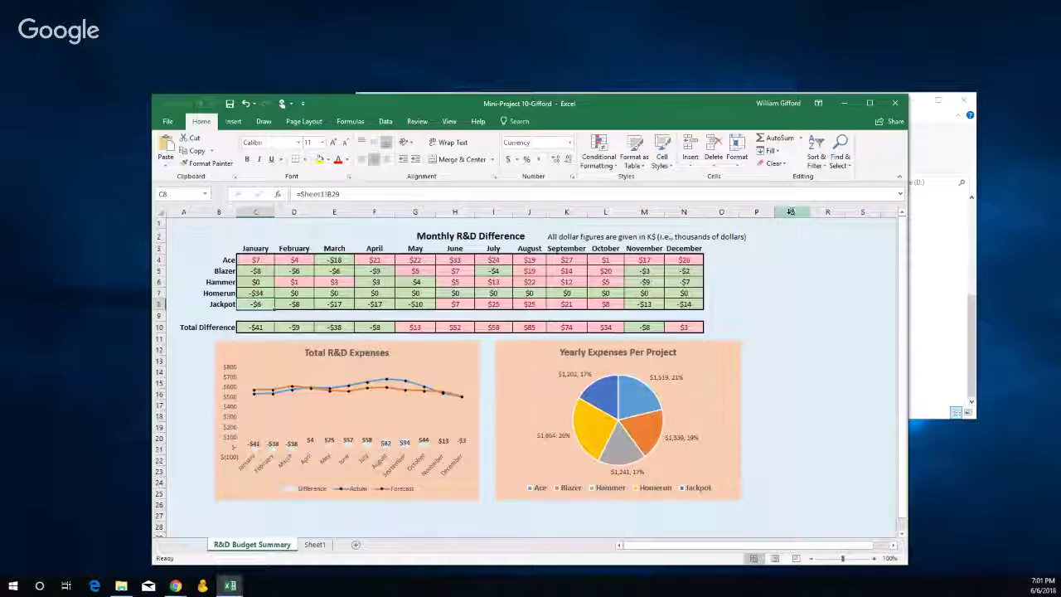
- Maximize the workbook window, link the February Homerun difference to Sheet1 cell C24, and fill the Homerun formulas across through December
click(870, 103)
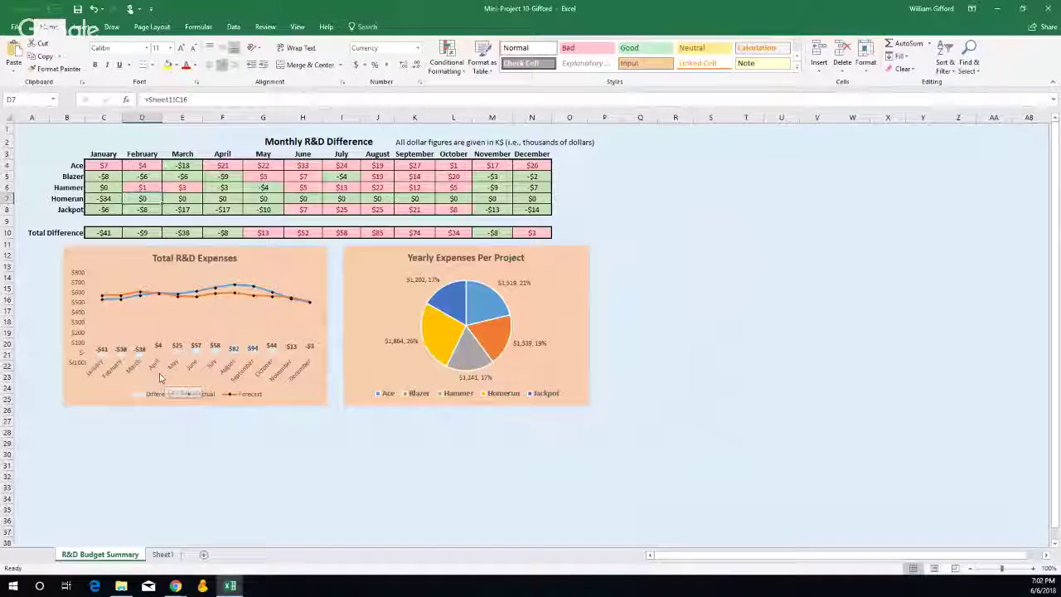
text(=)
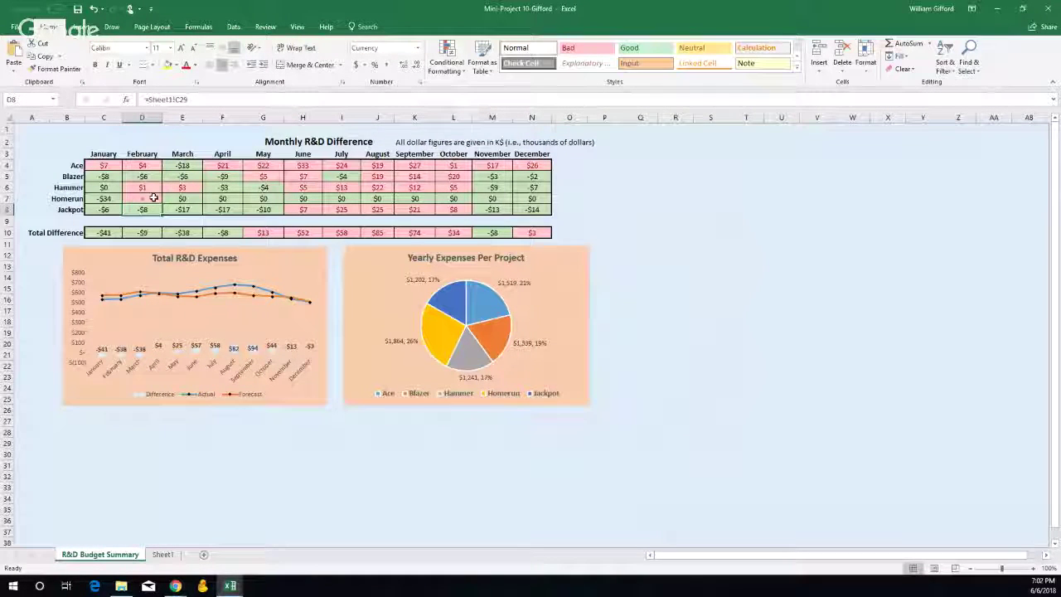
text(=)
click(163, 553)
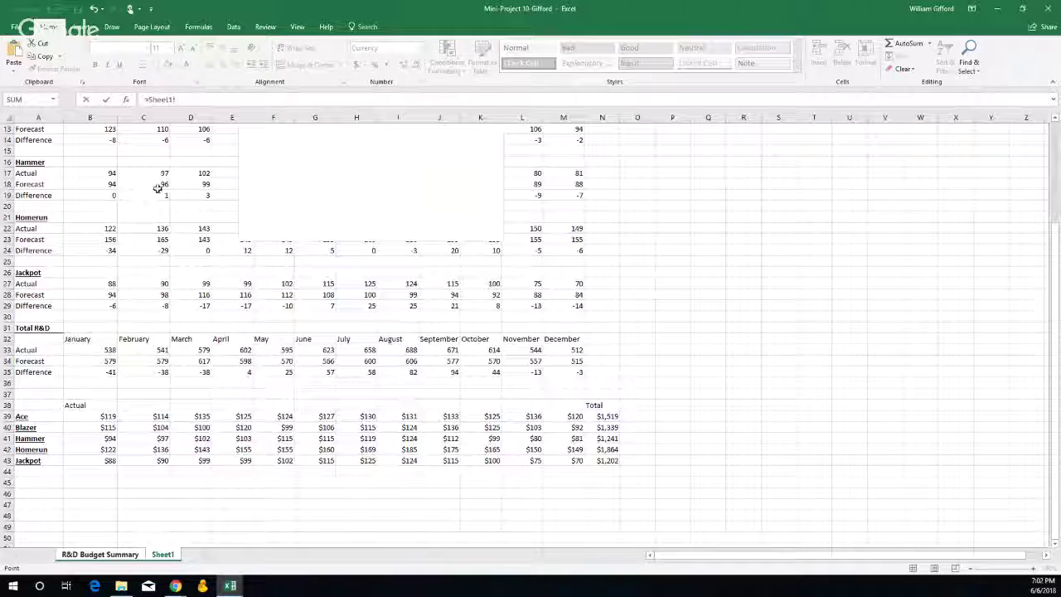
click(161, 251)
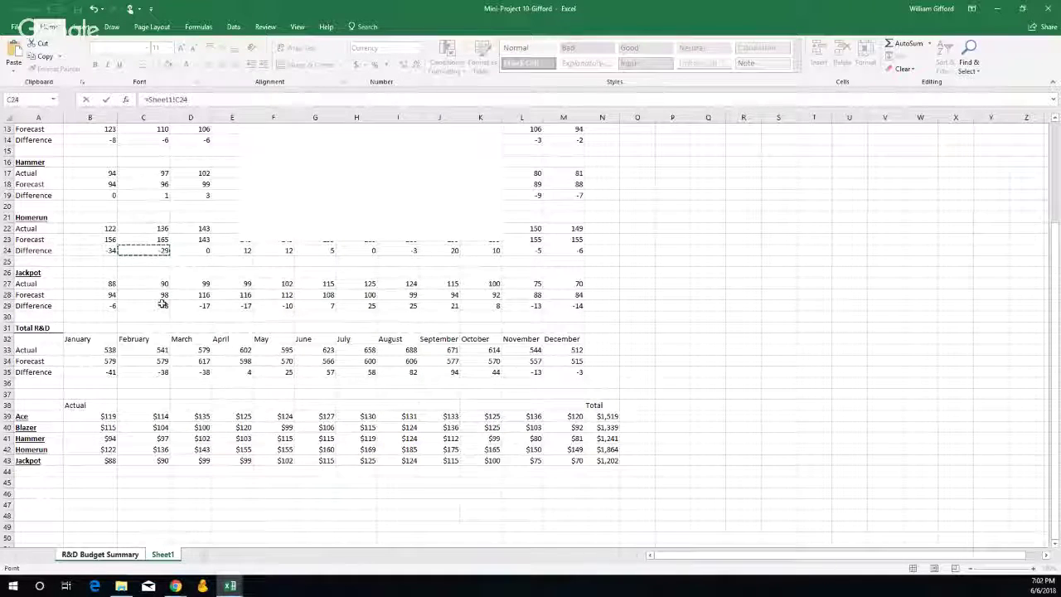
click(163, 305)
key(Return)
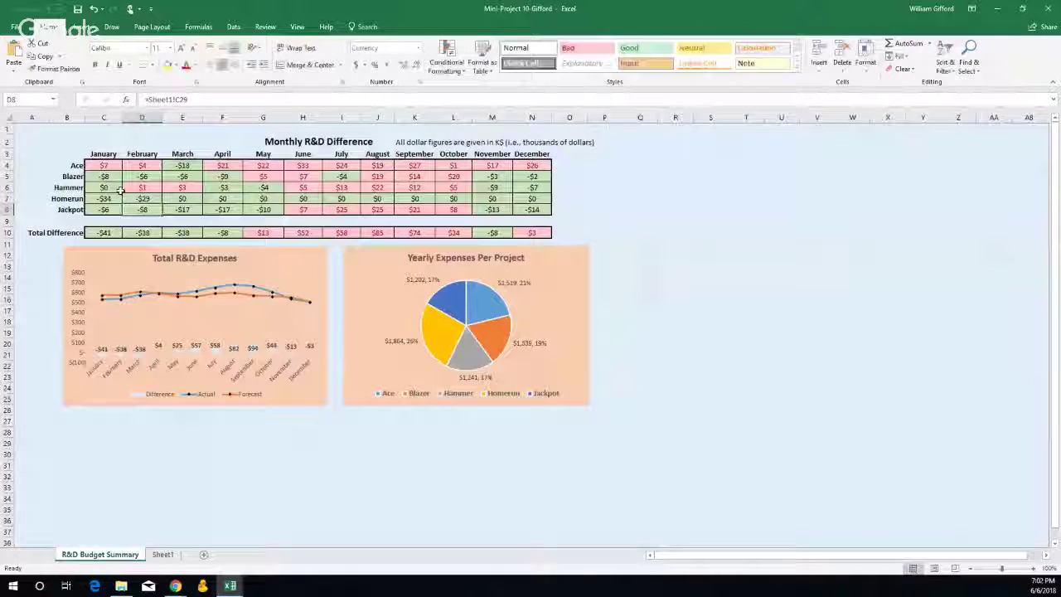
drag(104, 198, 557, 209)
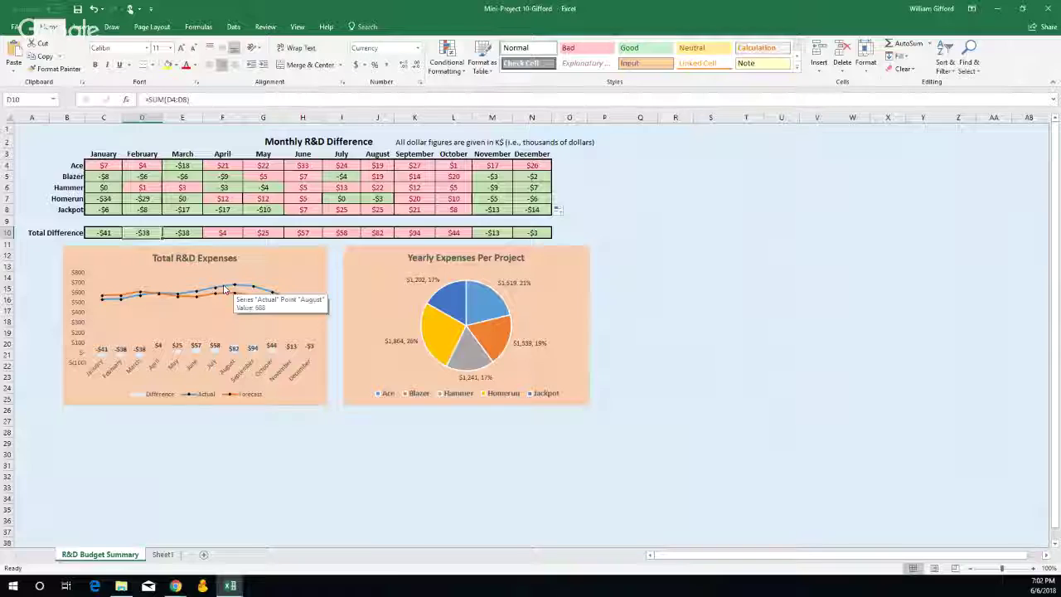
- Examine the Actual and Forecast lines, the Difference data labels and the legend in the Total R&D Expenses chart
click(224, 296)
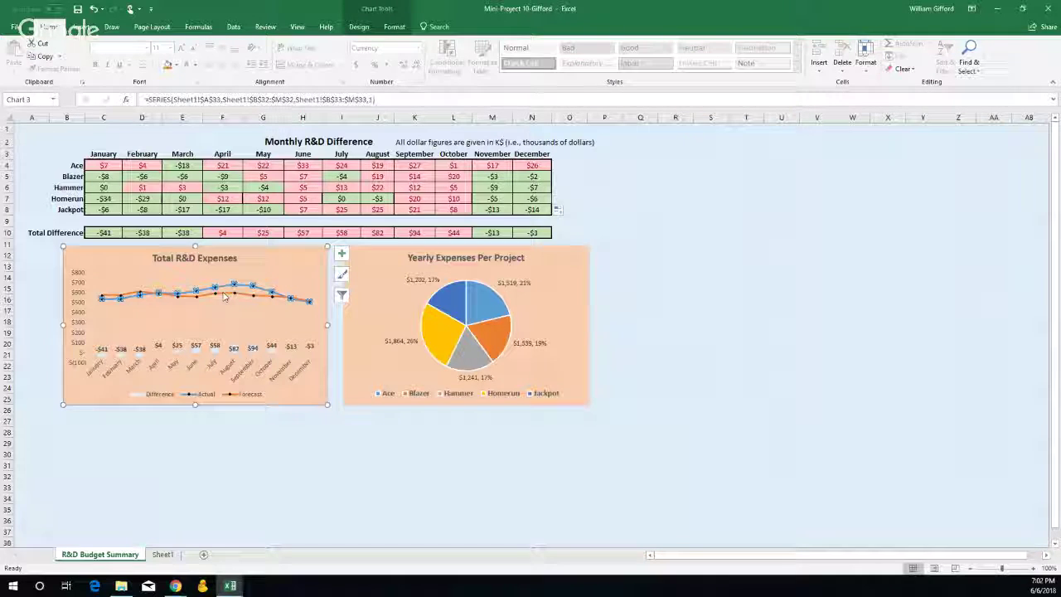
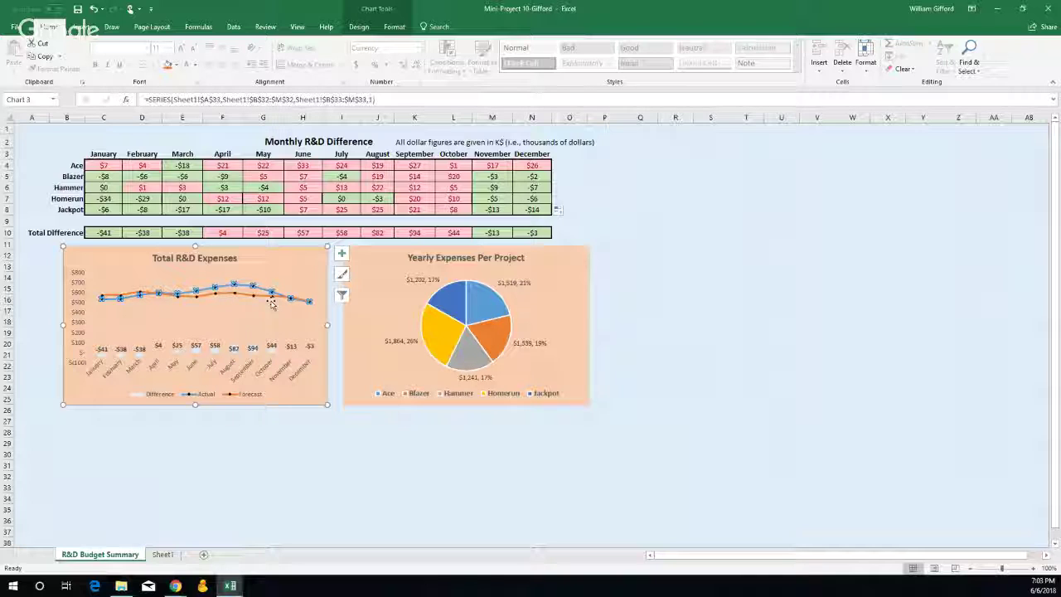
click(229, 296)
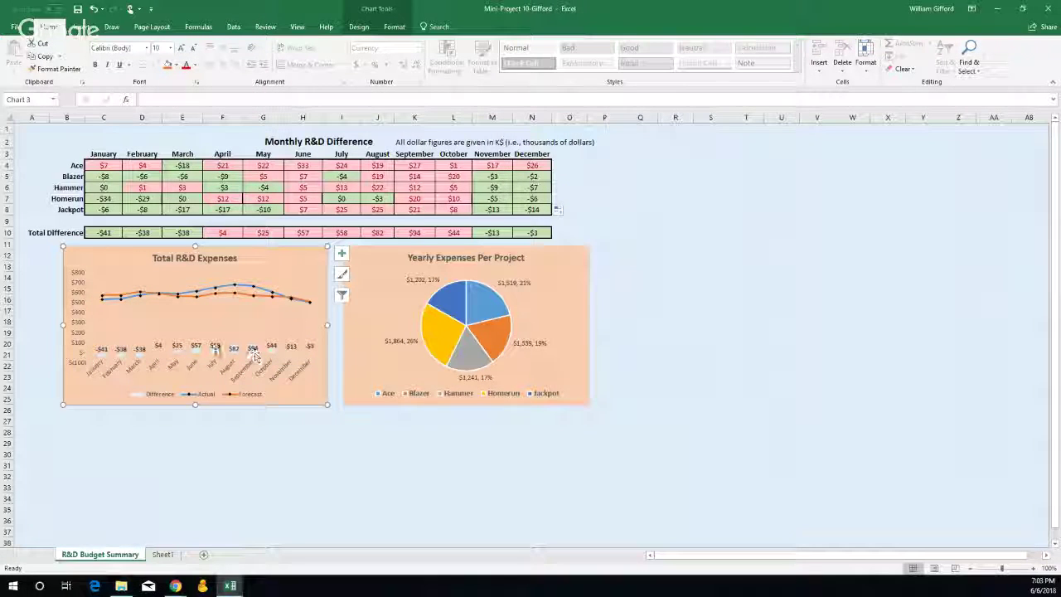
click(219, 347)
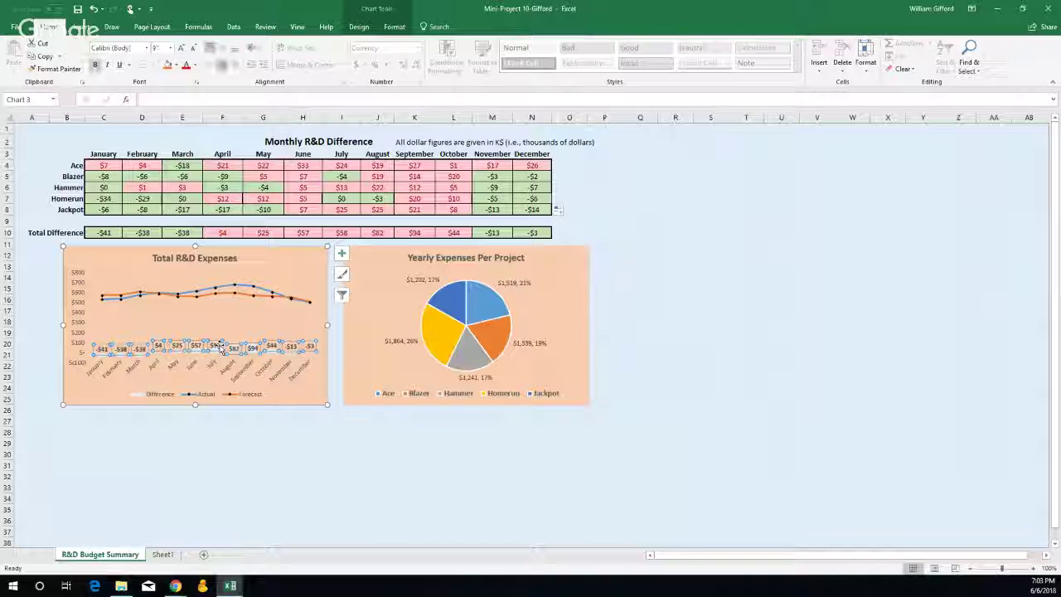
click(235, 348)
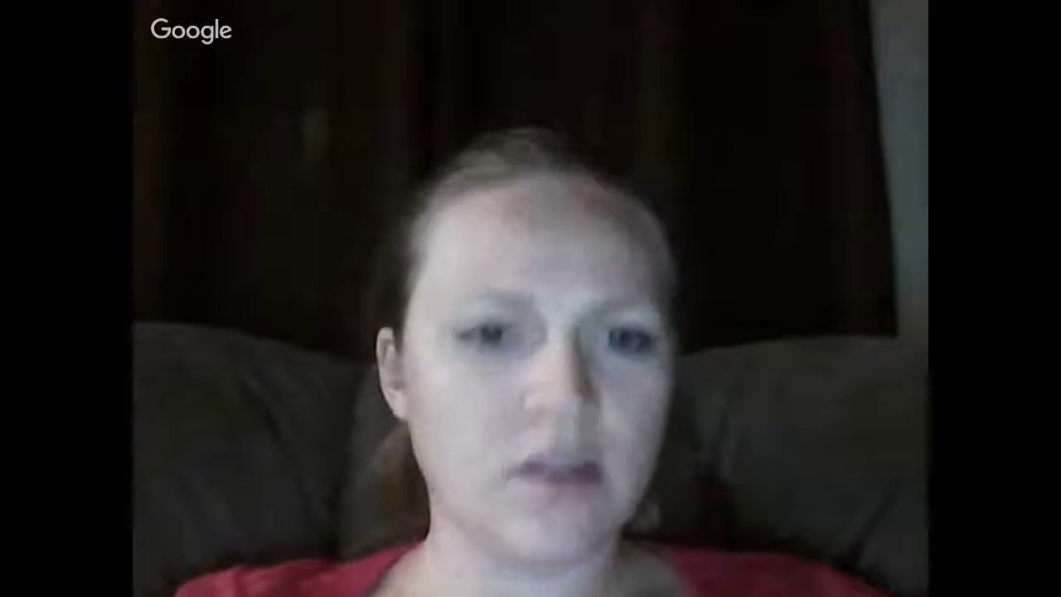
click(236, 391)
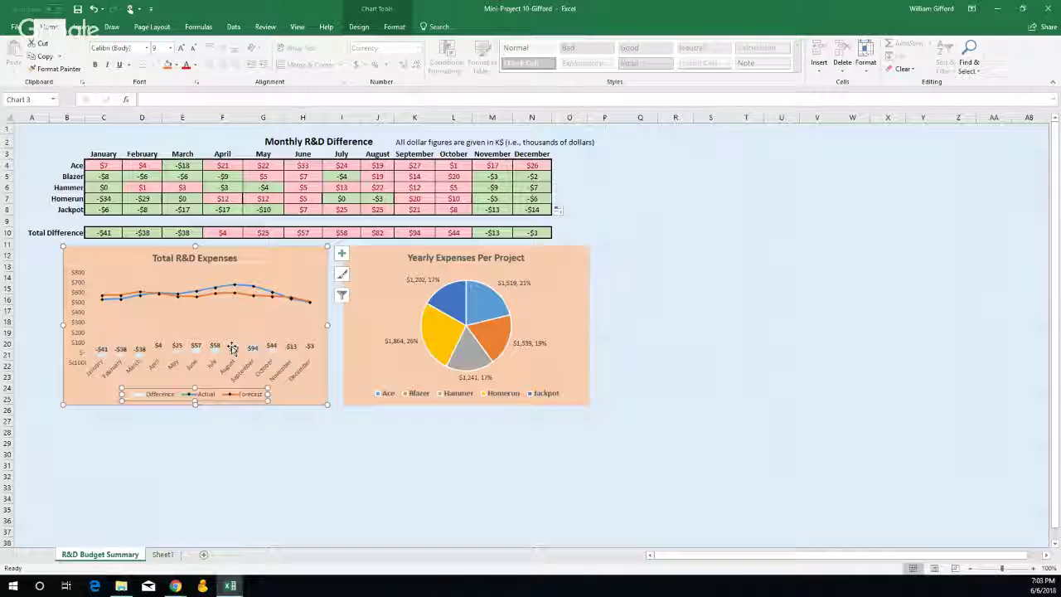
click(233, 348)
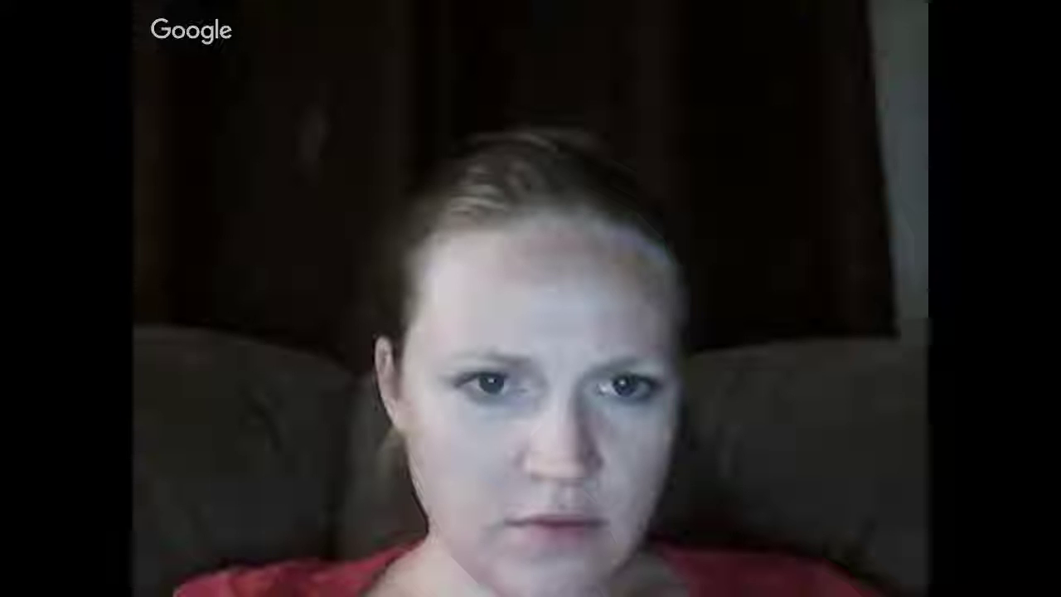
- Open the data label formatting options for the Difference series in the Total R&D Expenses chart
right_click(236, 348)
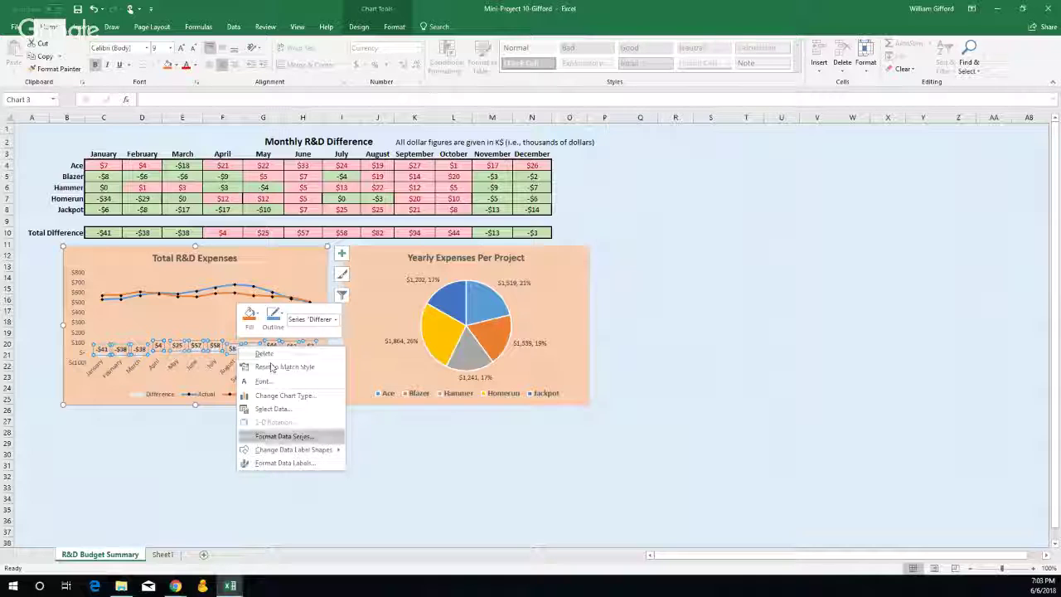
right_click(216, 344)
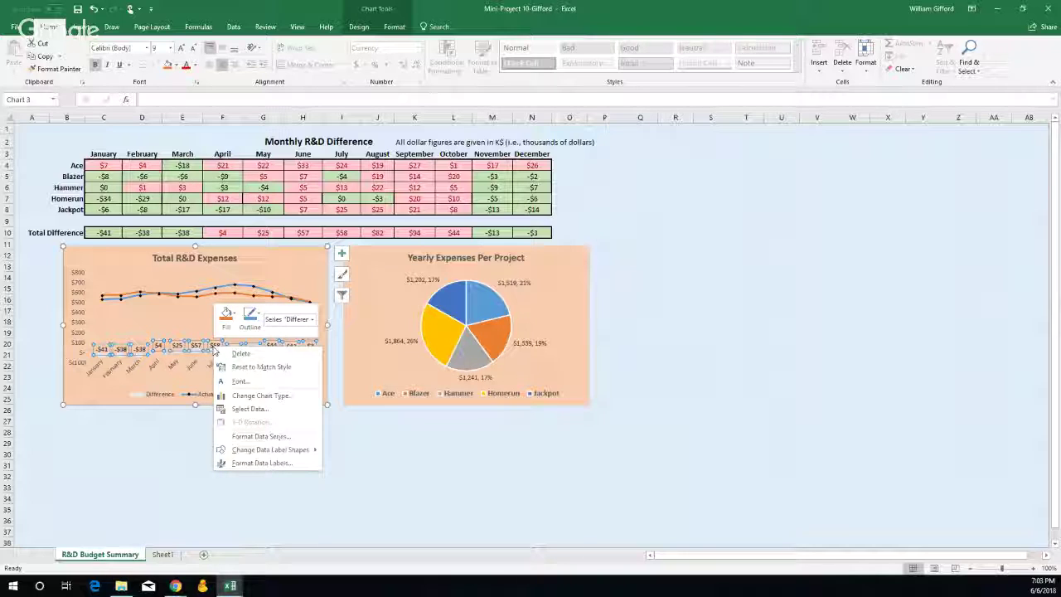
click(257, 466)
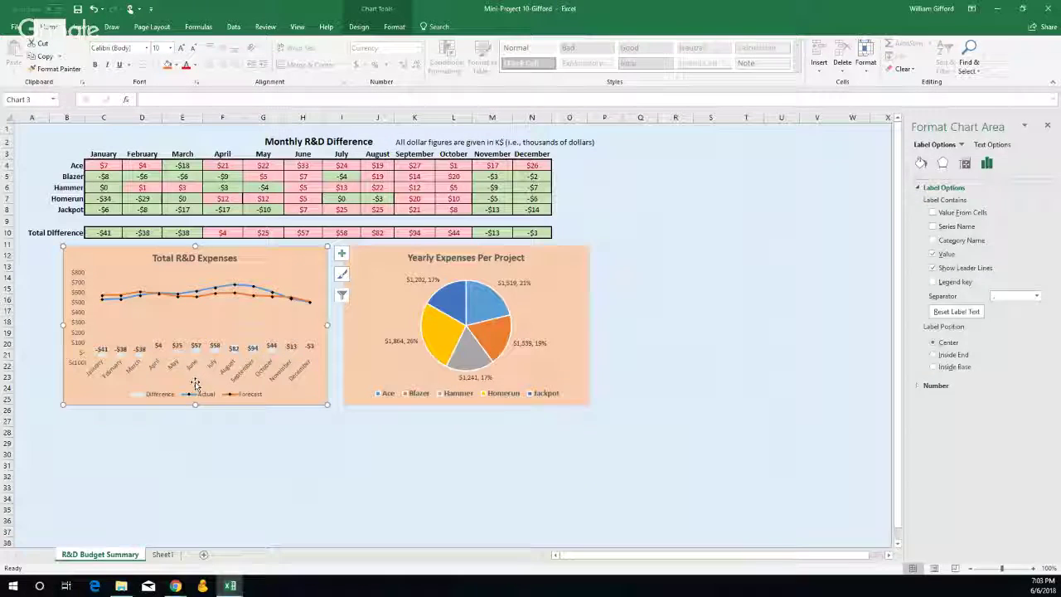
- Select only the June label of the Difference series and expand its Alignment options
click(199, 352)
click(191, 345)
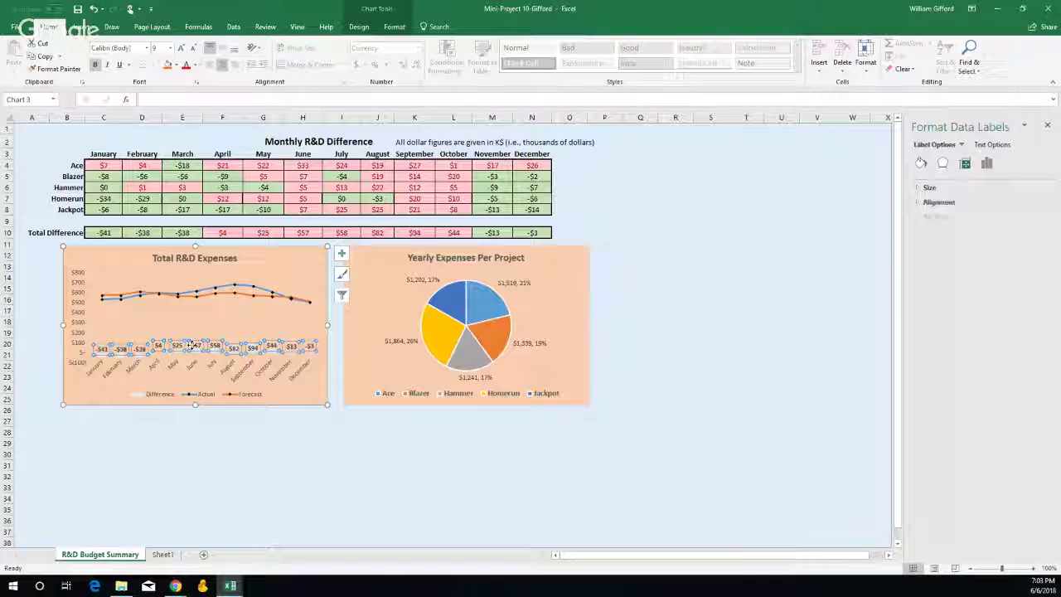
click(196, 345)
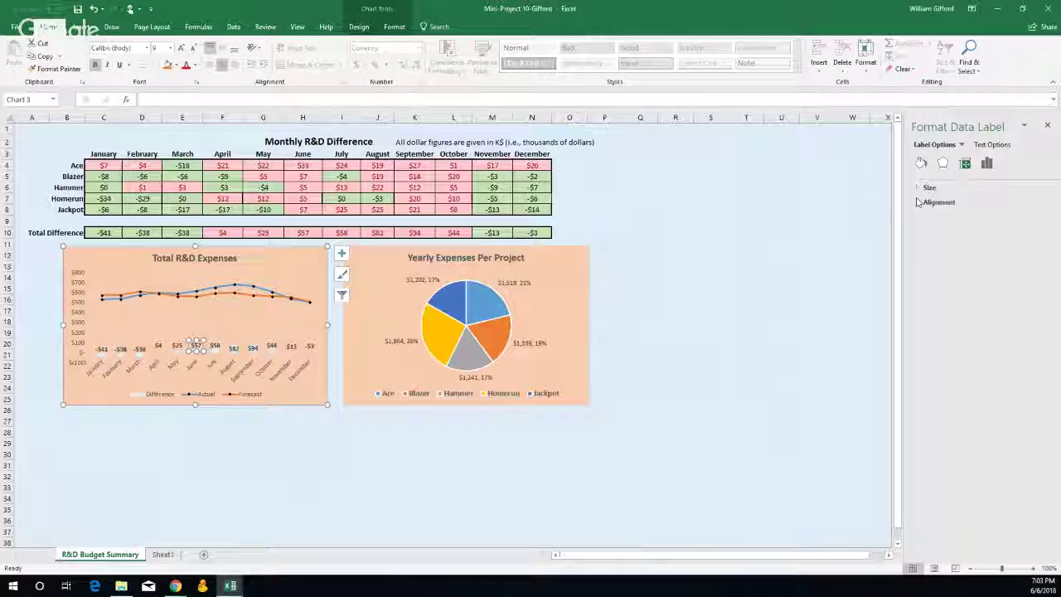
click(918, 203)
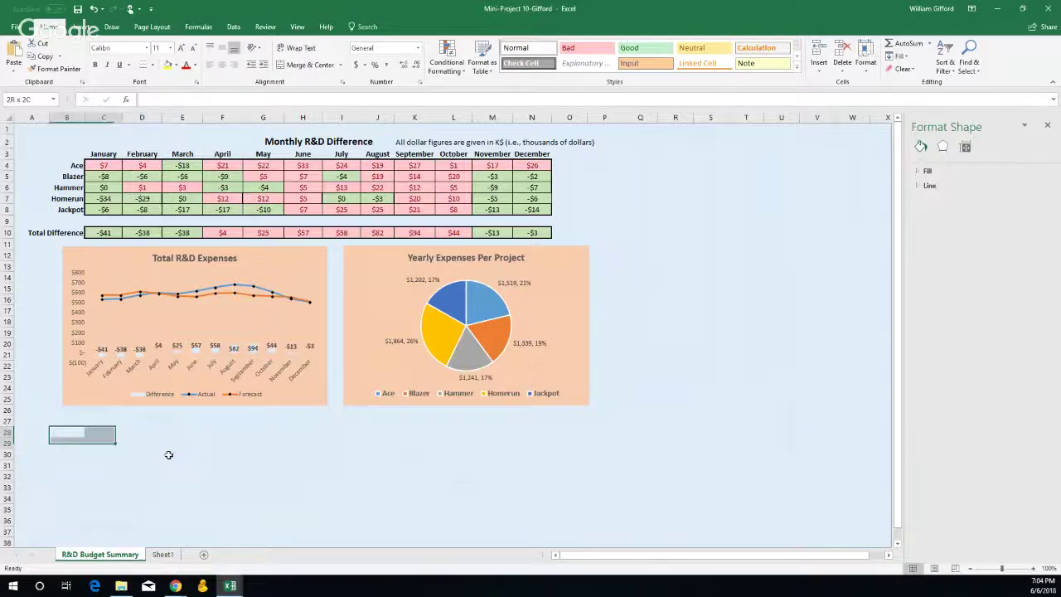
drag(168, 454, 307, 441)
click(222, 486)
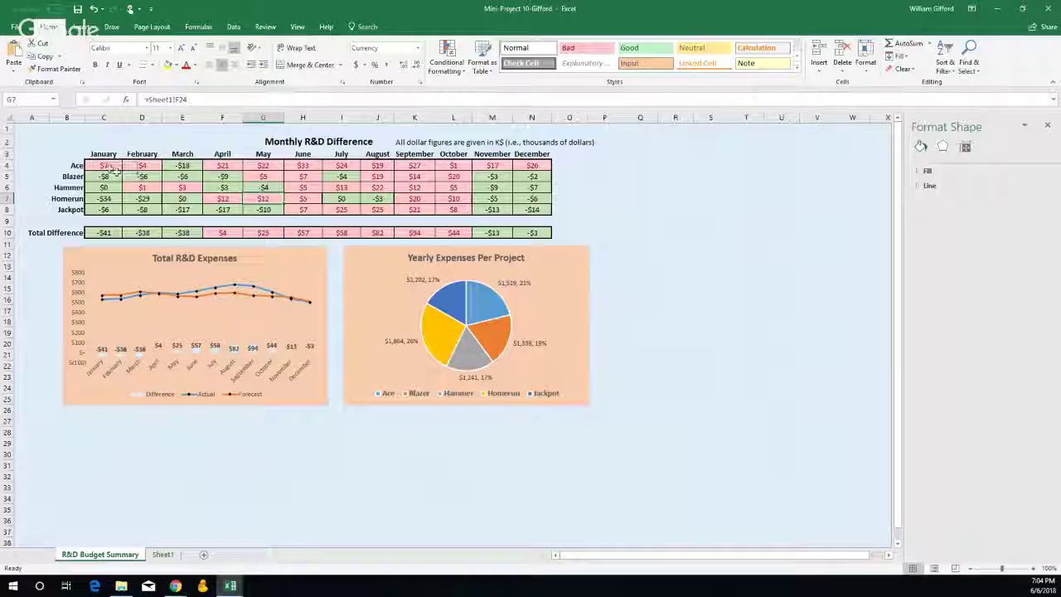
- Apply all borders and a thick outside border to the monthly difference cells C4:N8, and hide the Sheet1 worksheet
drag(116, 166, 537, 210)
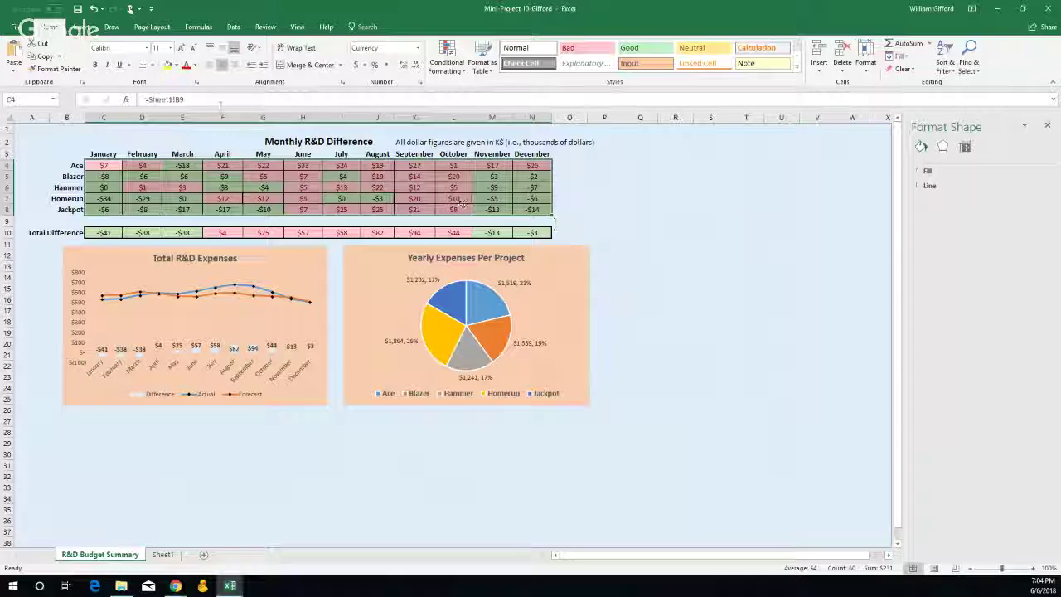
click(152, 66)
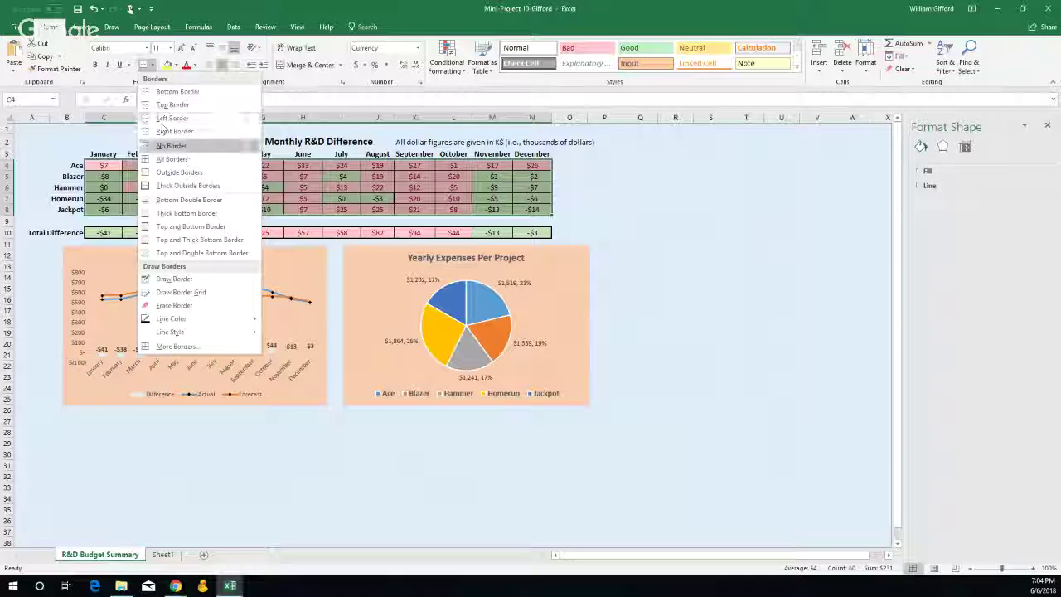
click(174, 160)
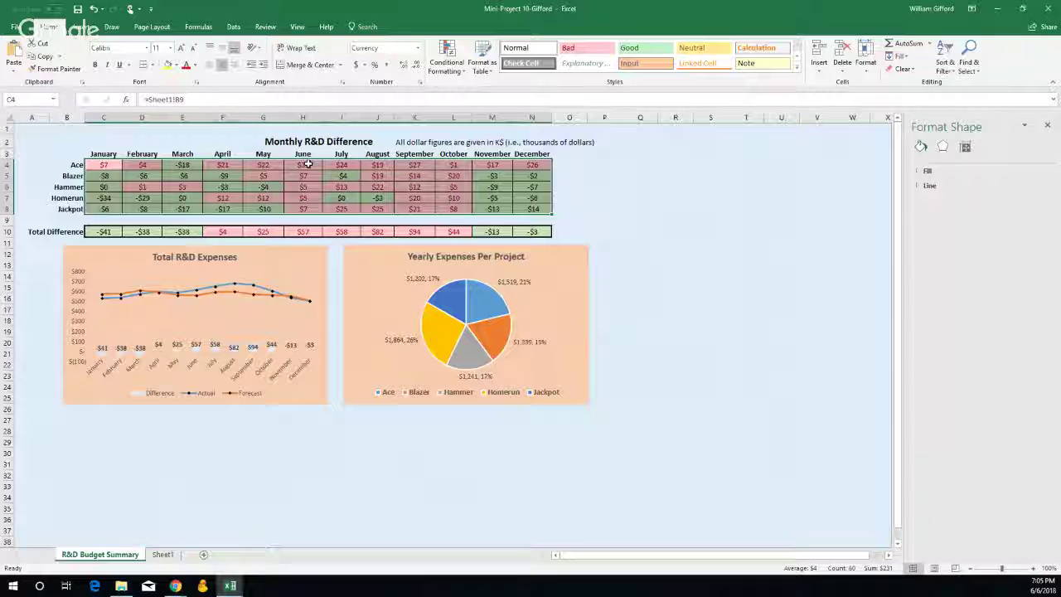
click(154, 68)
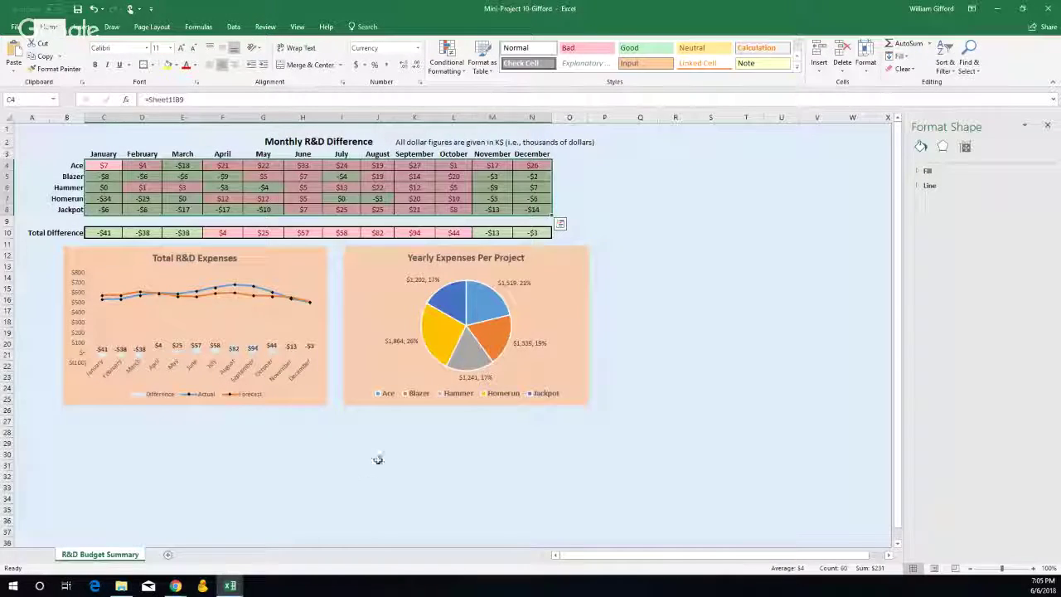
click(375, 464)
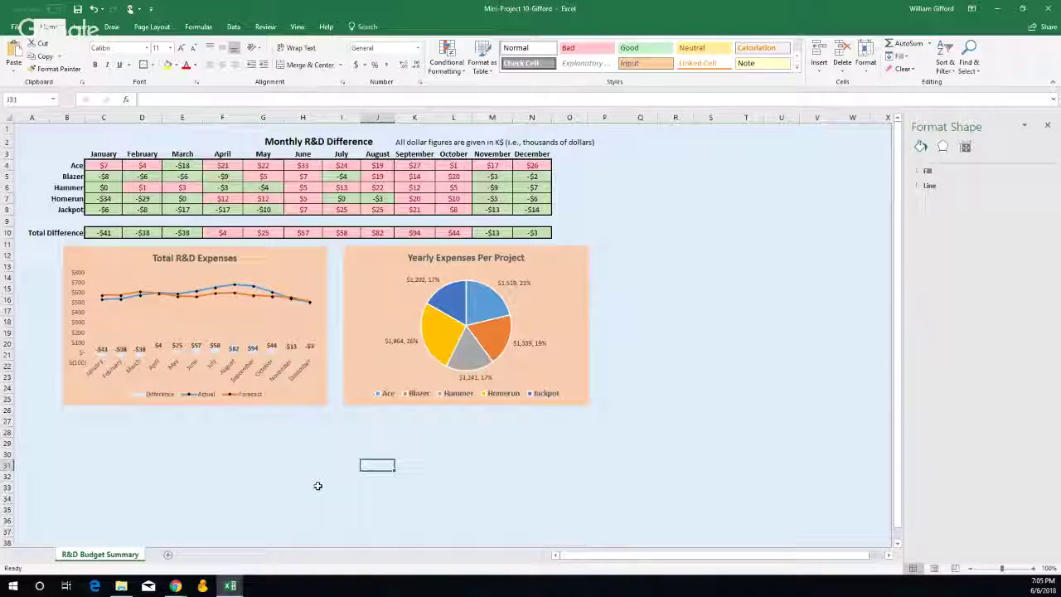